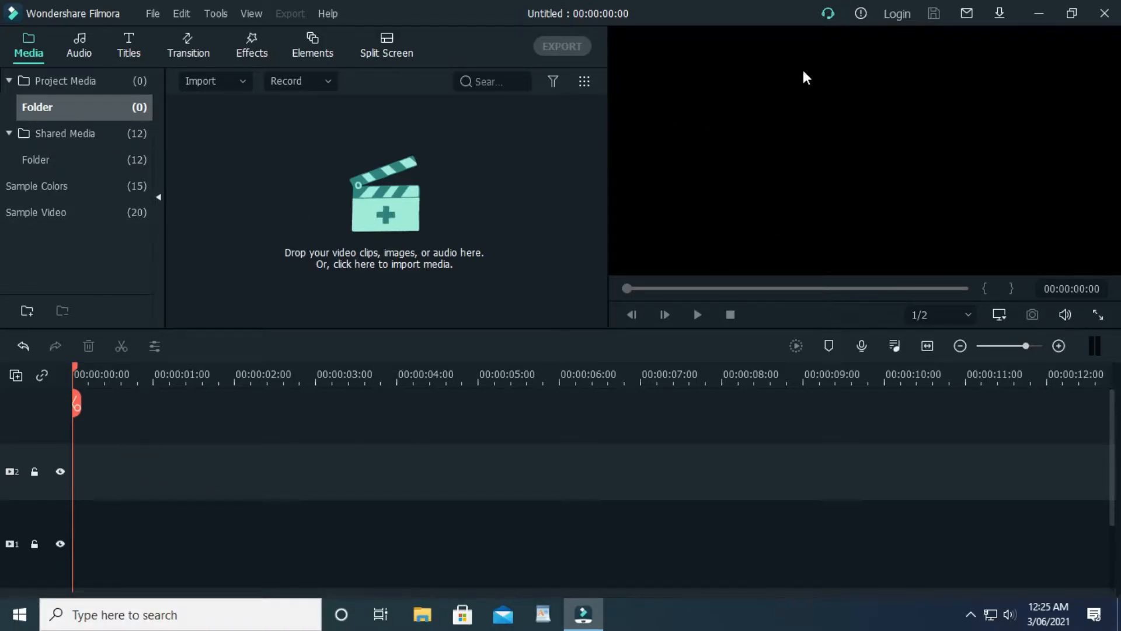
Add the Grey sample colour clip to the timeline as a background
left_click(44, 188)
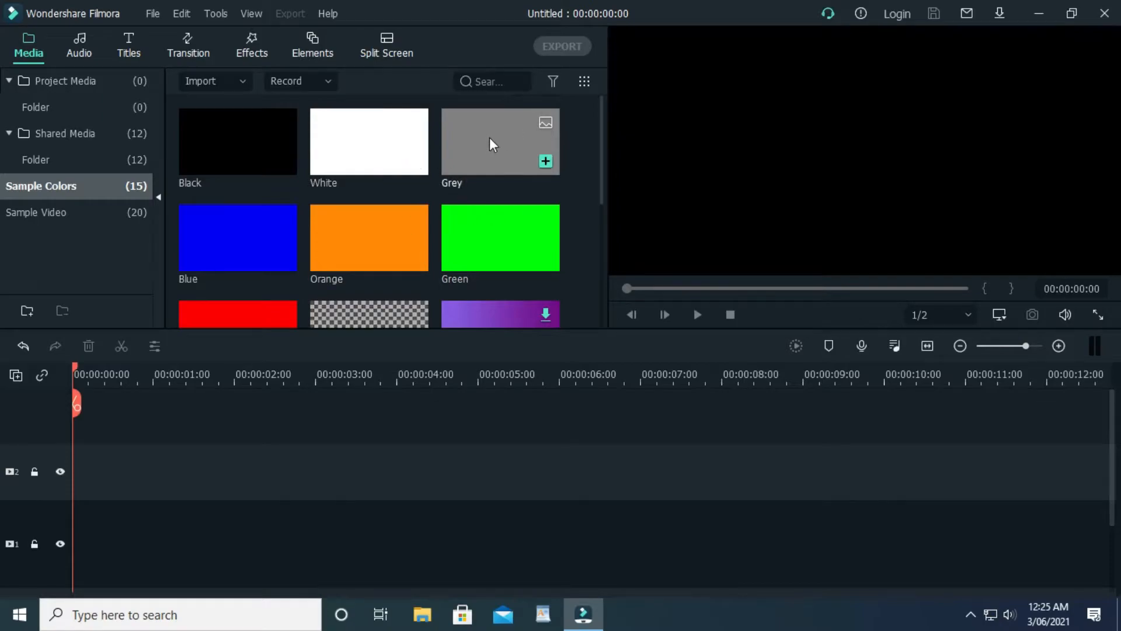
left_click_drag(489, 138, 35, 467)
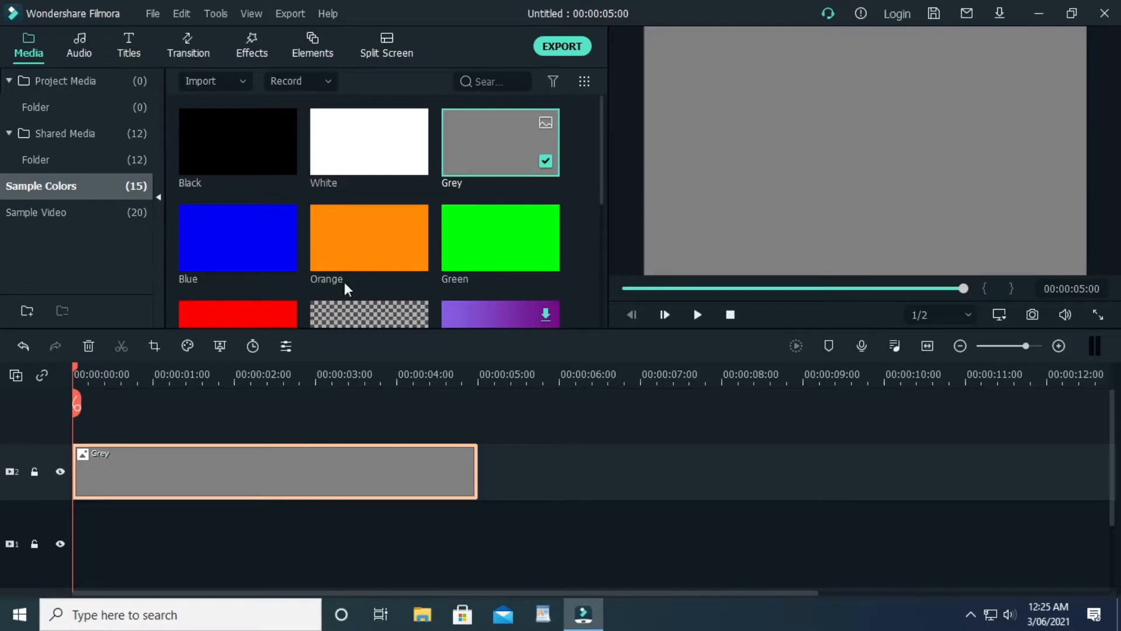
Place the Subtitle 2 title on a track above the grey clip and open it for editing
left_click(125, 47)
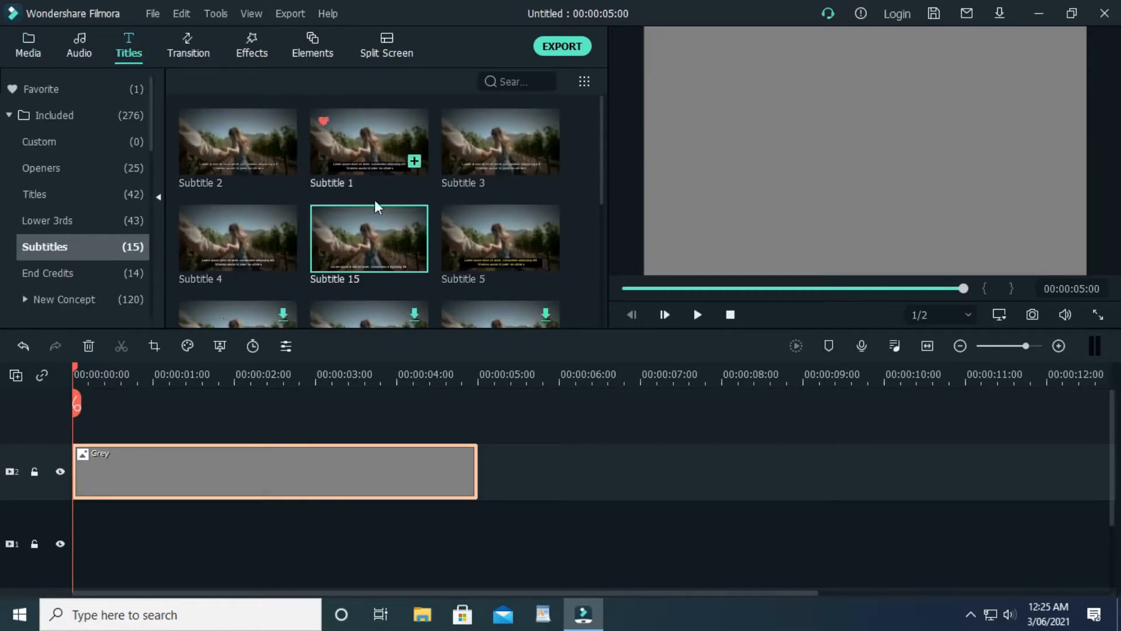
scroll(278, 262, "down", 5)
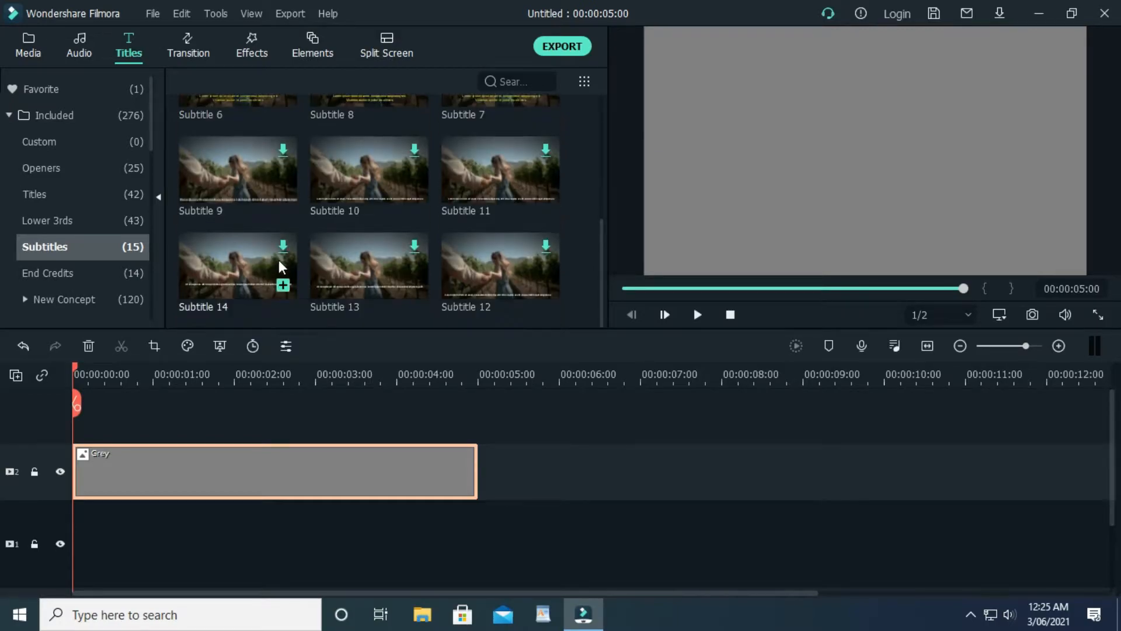
scroll(279, 260, "up", 5)
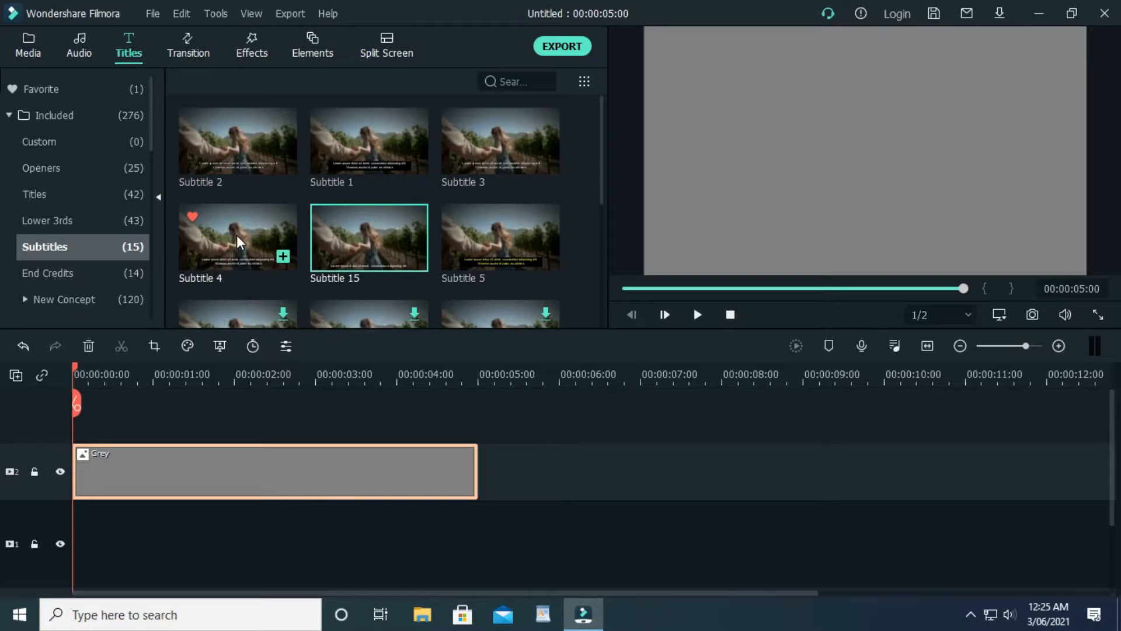
left_click(241, 146)
left_click_drag(247, 125, 264, 464)
double_click(263, 465)
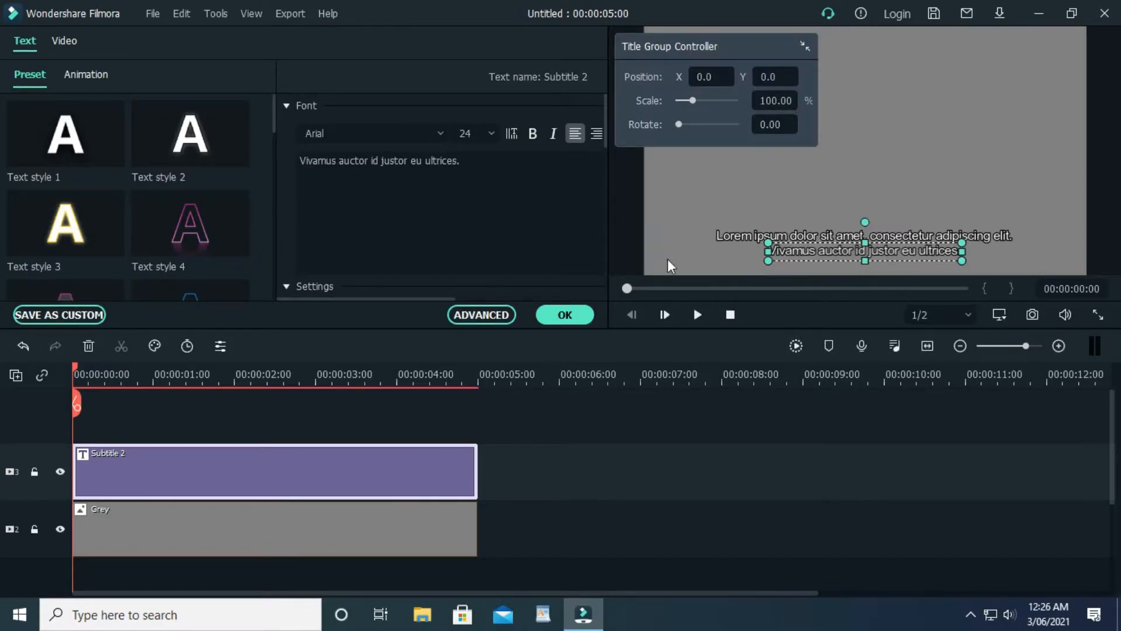
Delete the subtitle's second text line and move the remaining line slightly lower in the preview
left_click_drag(514, 173, 218, 146)
key("BackSpace")
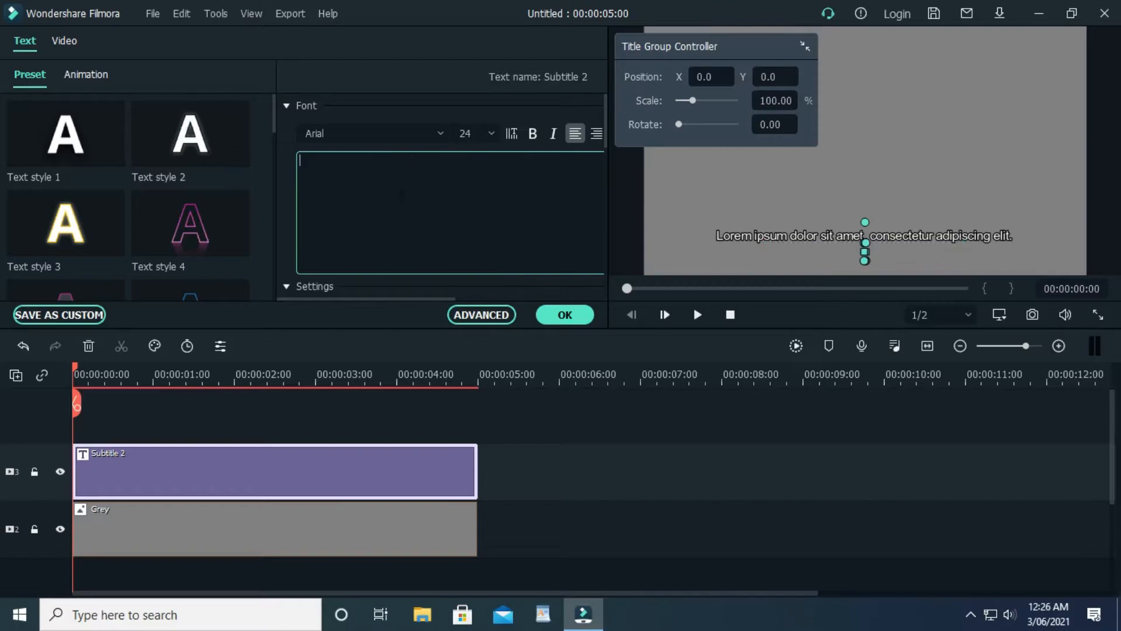
left_click(836, 233)
left_click_drag(837, 234, 835, 242)
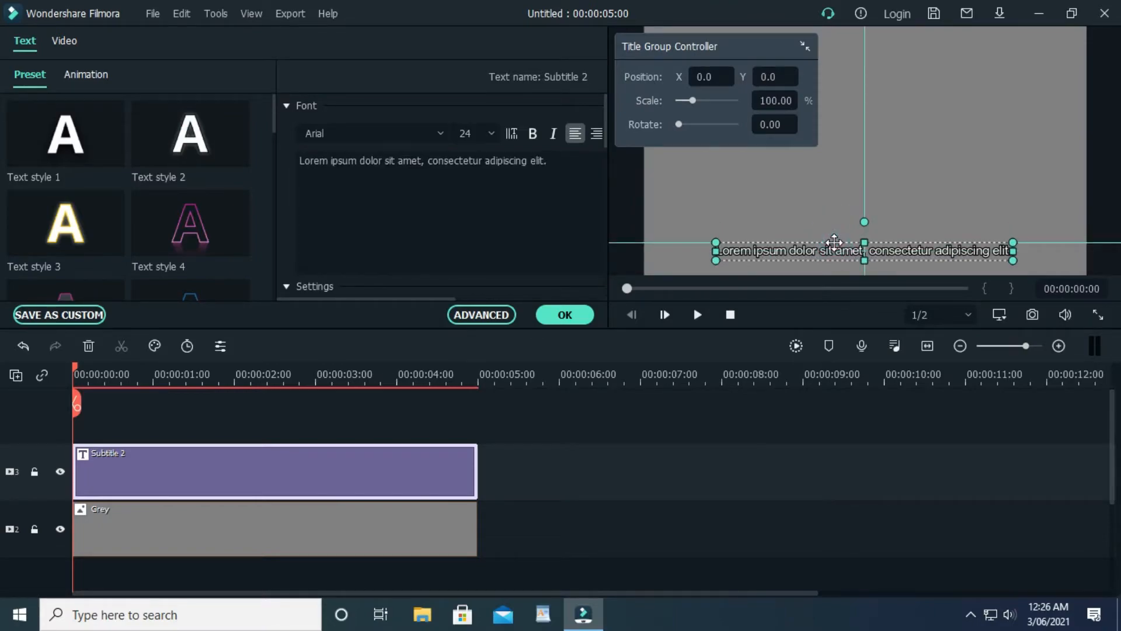
Open the subtitle in the advanced text editor
left_click(459, 210)
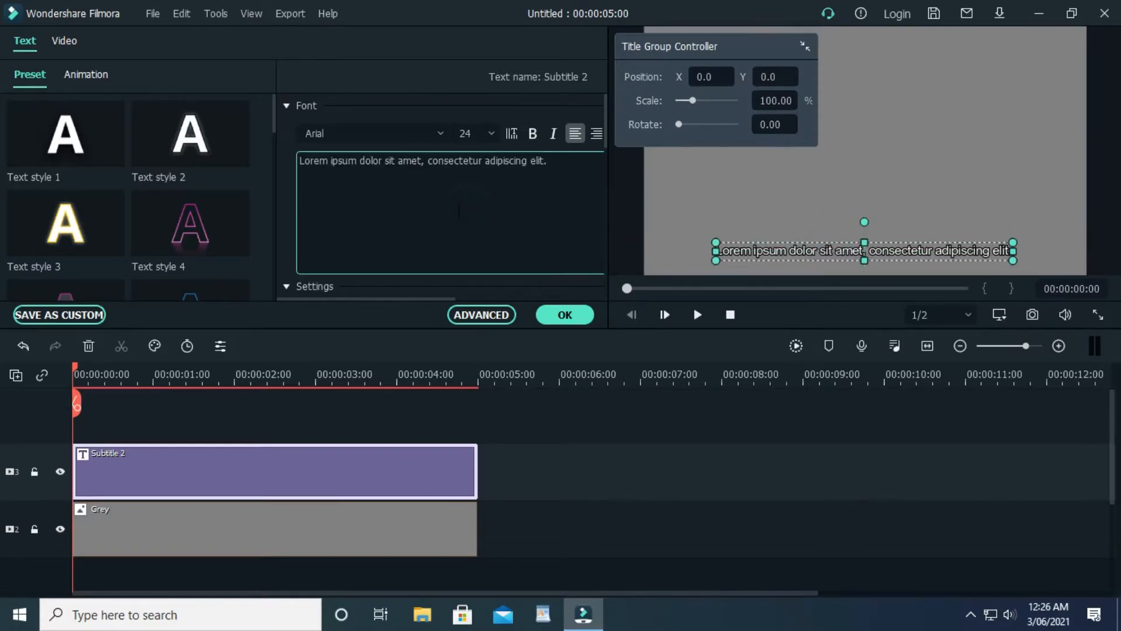
left_click(575, 164)
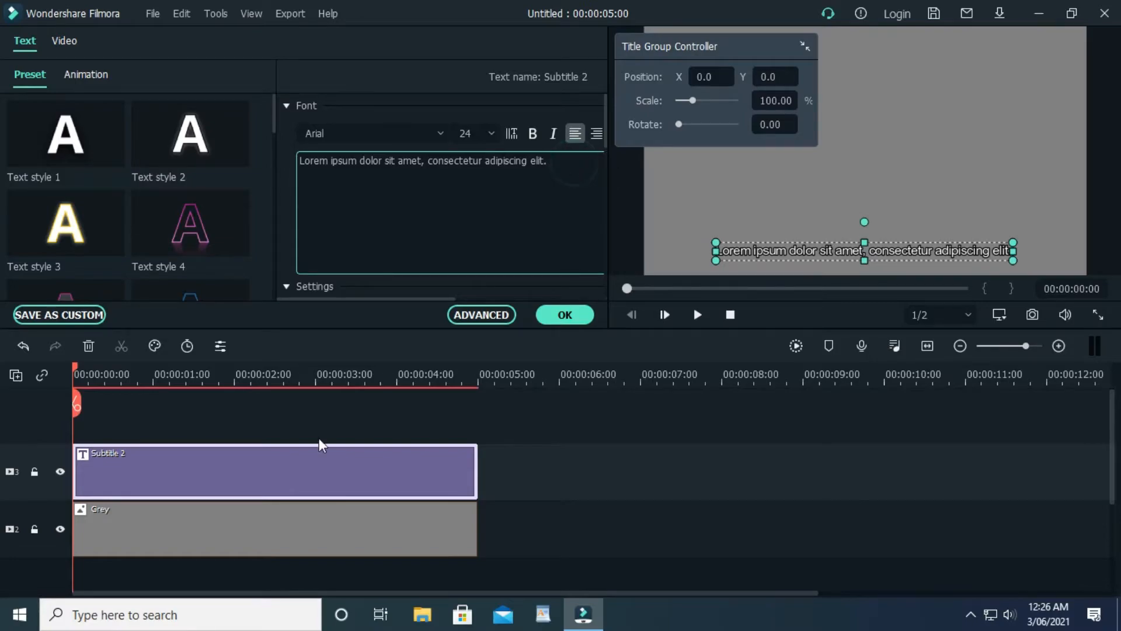
left_click(253, 474)
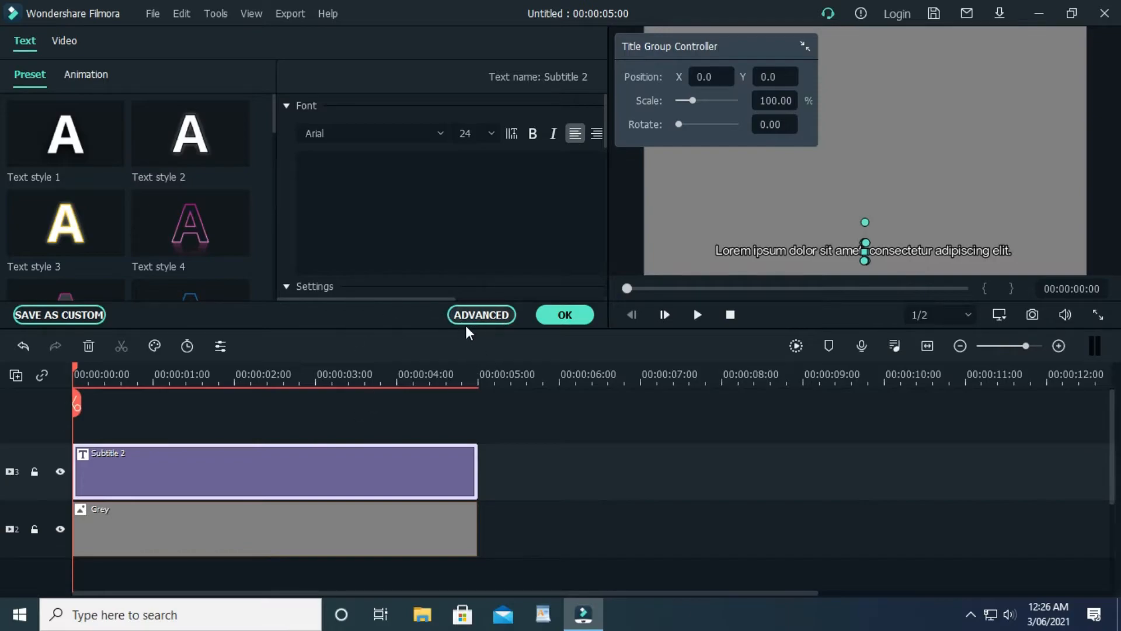
left_click(493, 314)
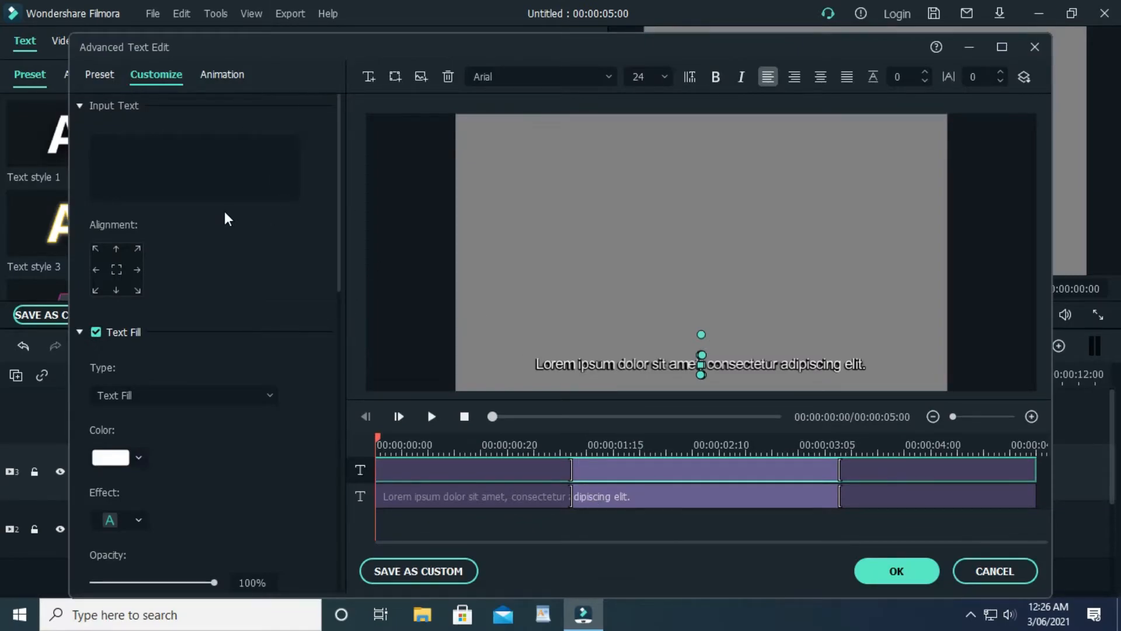
Apply the Left Roll animation to the subtitle's first text layer and preview it
left_click(226, 80)
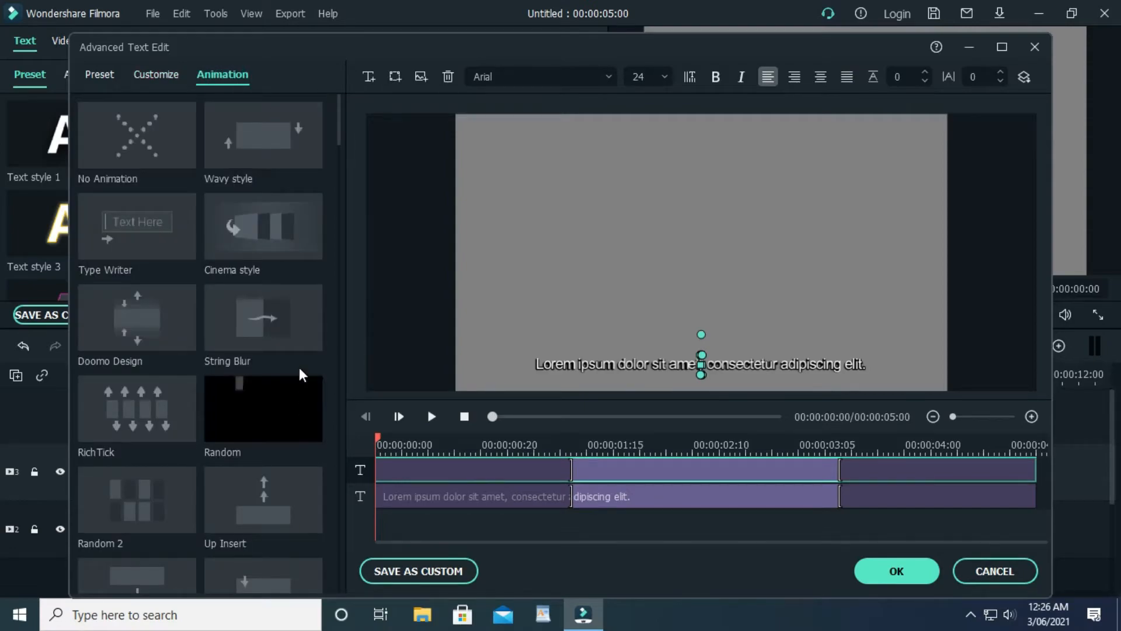
scroll(297, 350, "down", 3)
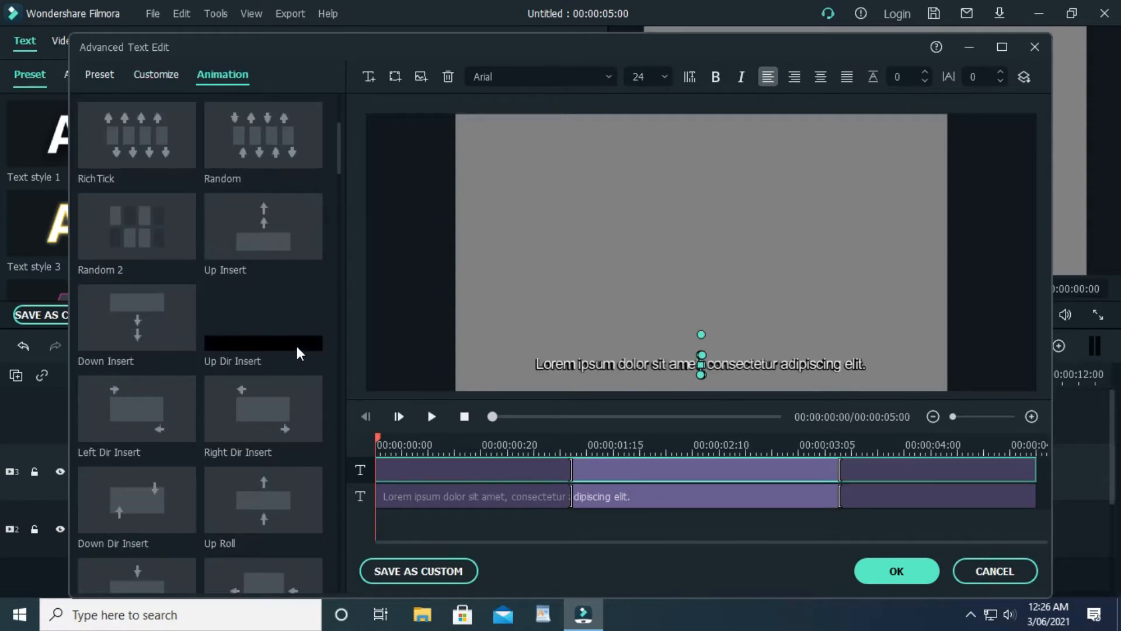
scroll(297, 350, "down", 5)
scroll(295, 349, "up", 8)
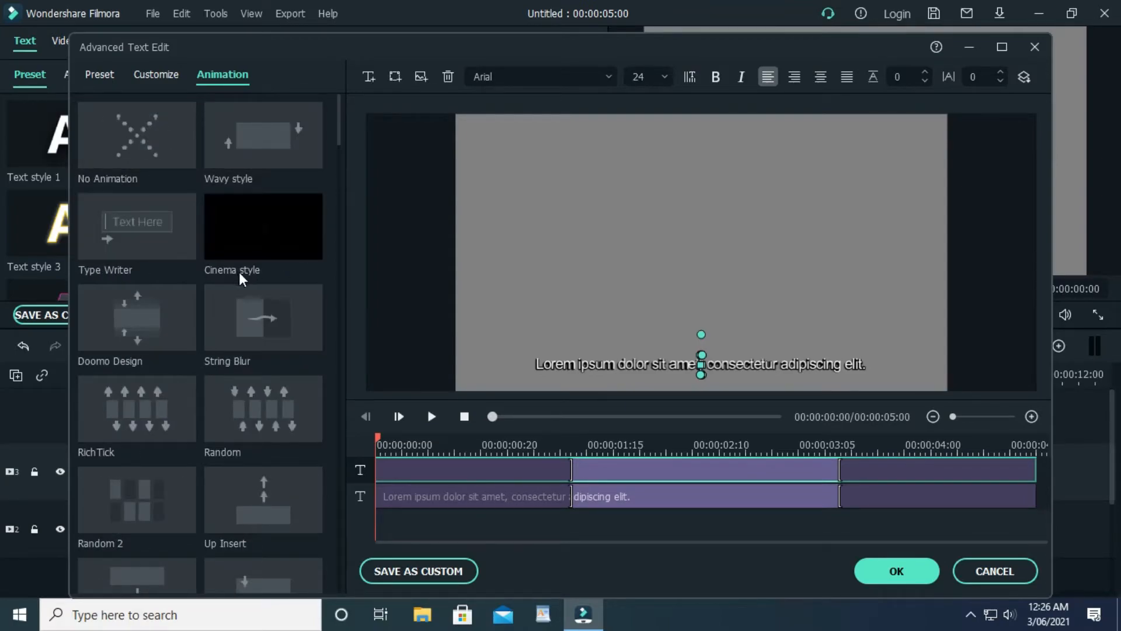
scroll(249, 268, "down", 5)
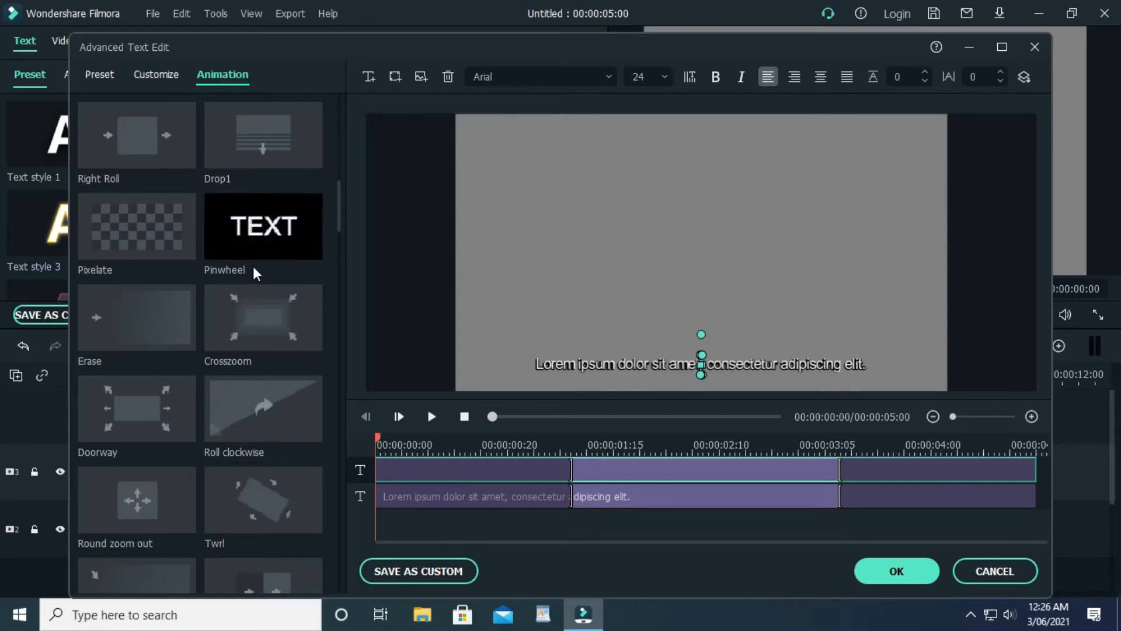
scroll(253, 266, "down", 5)
scroll(253, 266, "up", 10)
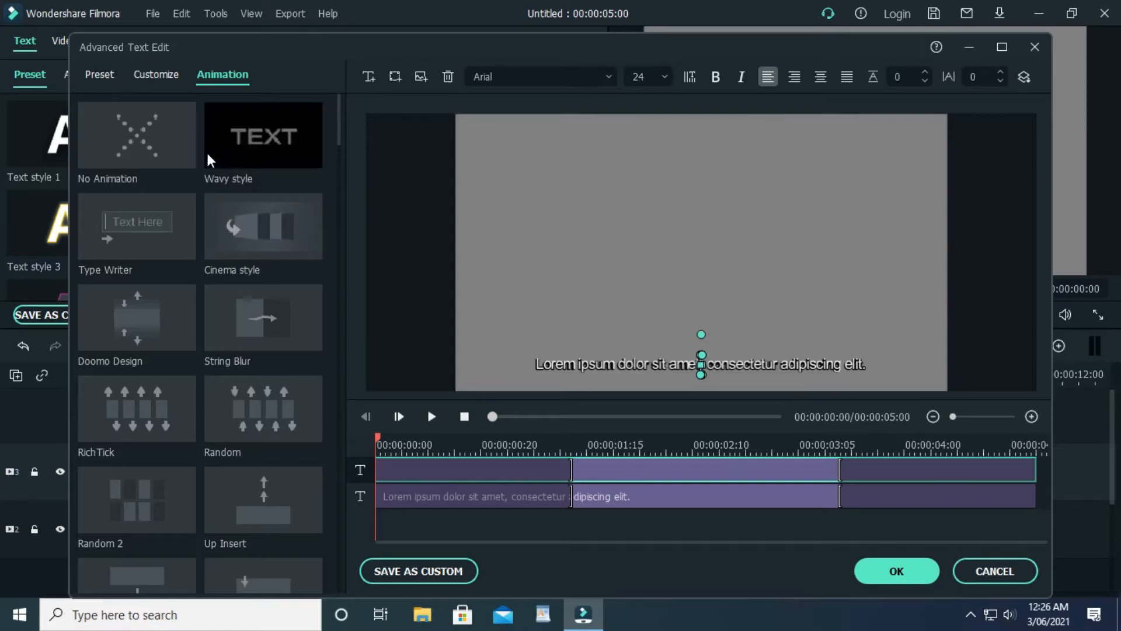
left_click_drag(340, 126, 344, 173)
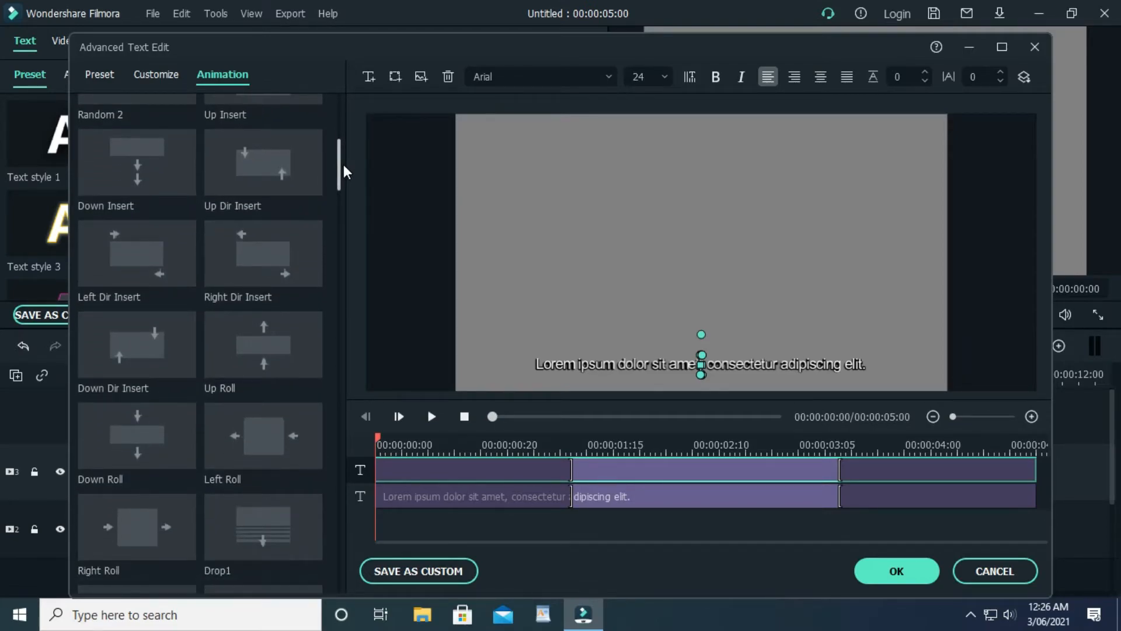
left_click(261, 440)
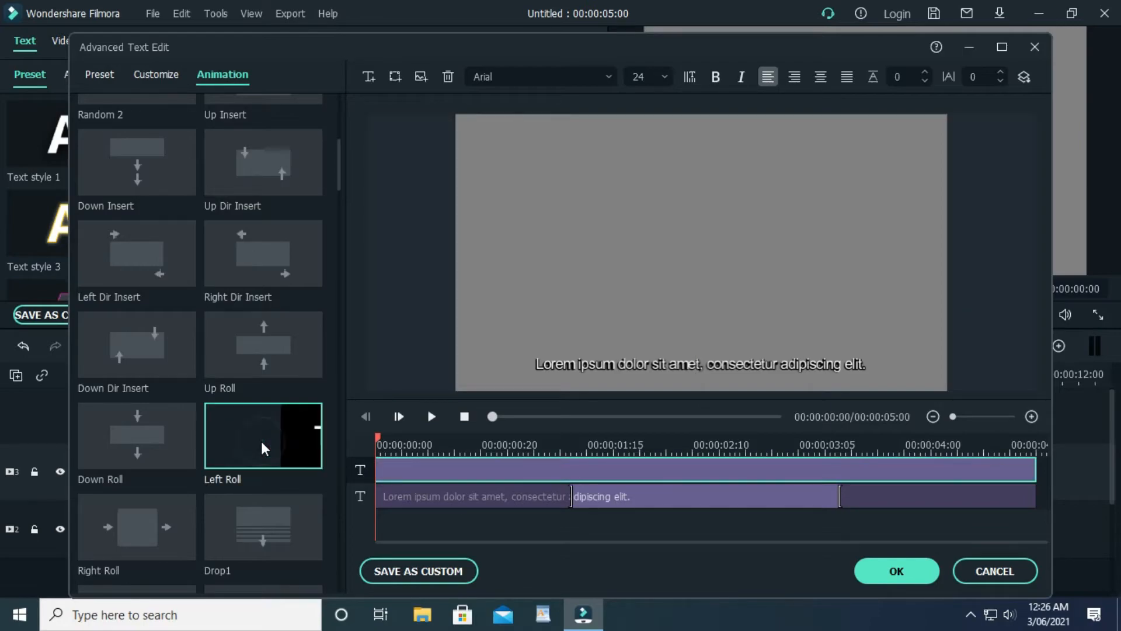
left_click(432, 416)
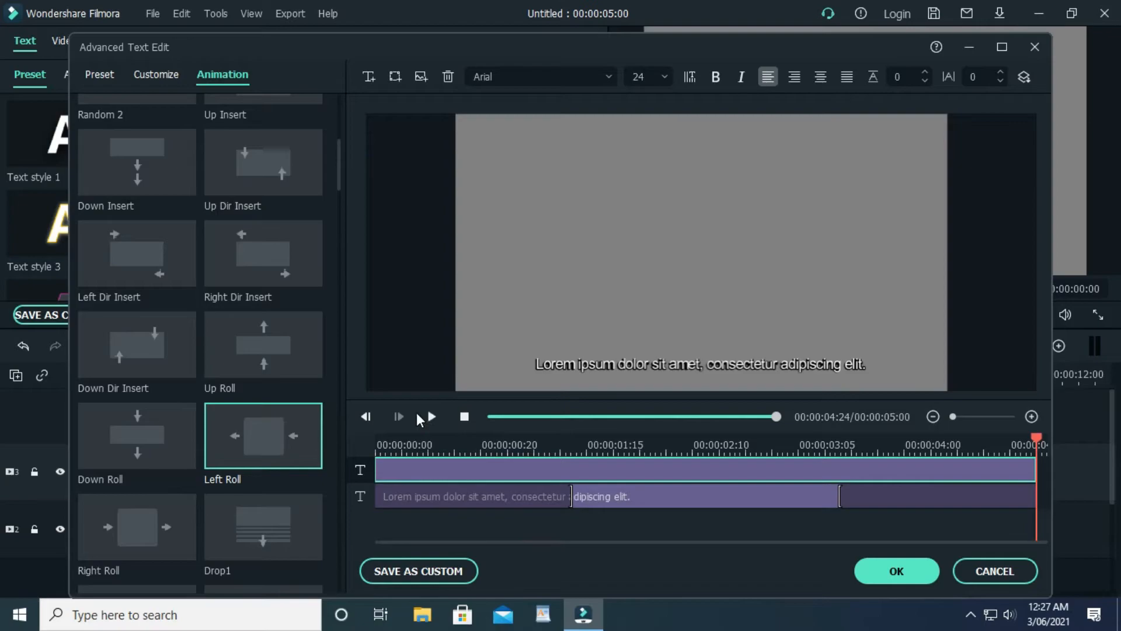
Select the other text layer, apply Left Roll to it as well, and confirm the advanced edit
left_click(646, 366)
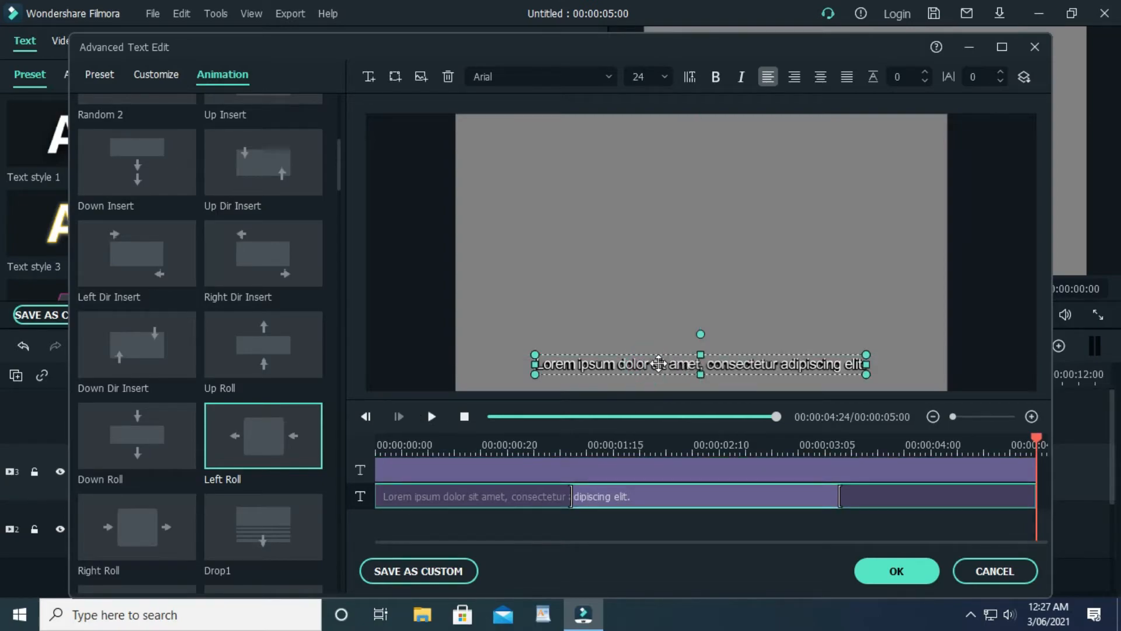
left_click(277, 430)
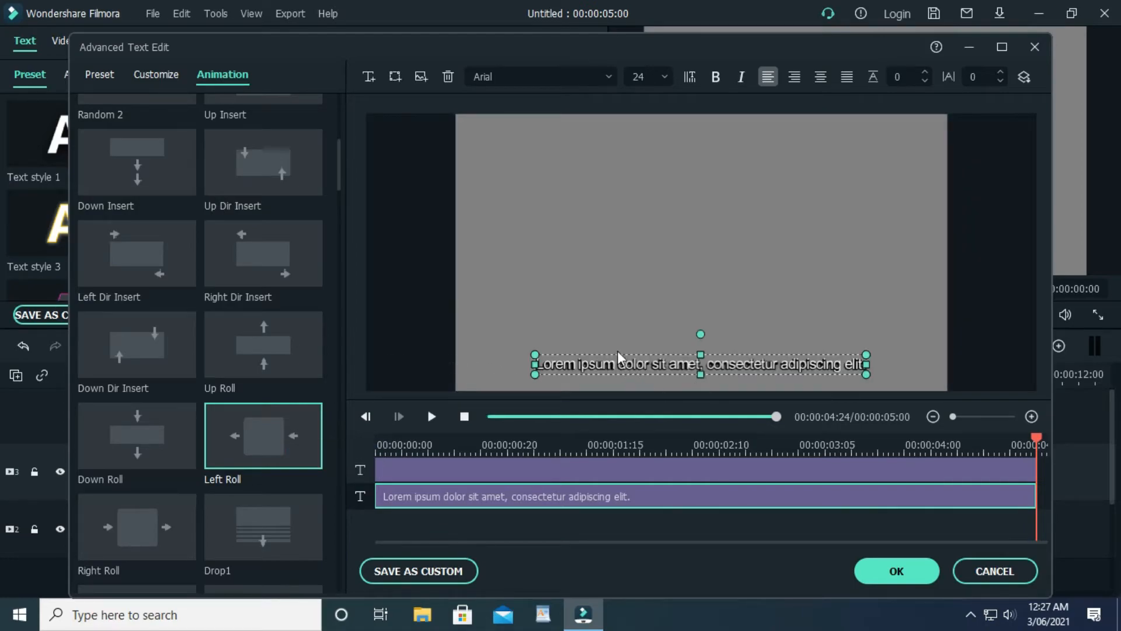
left_click(839, 329)
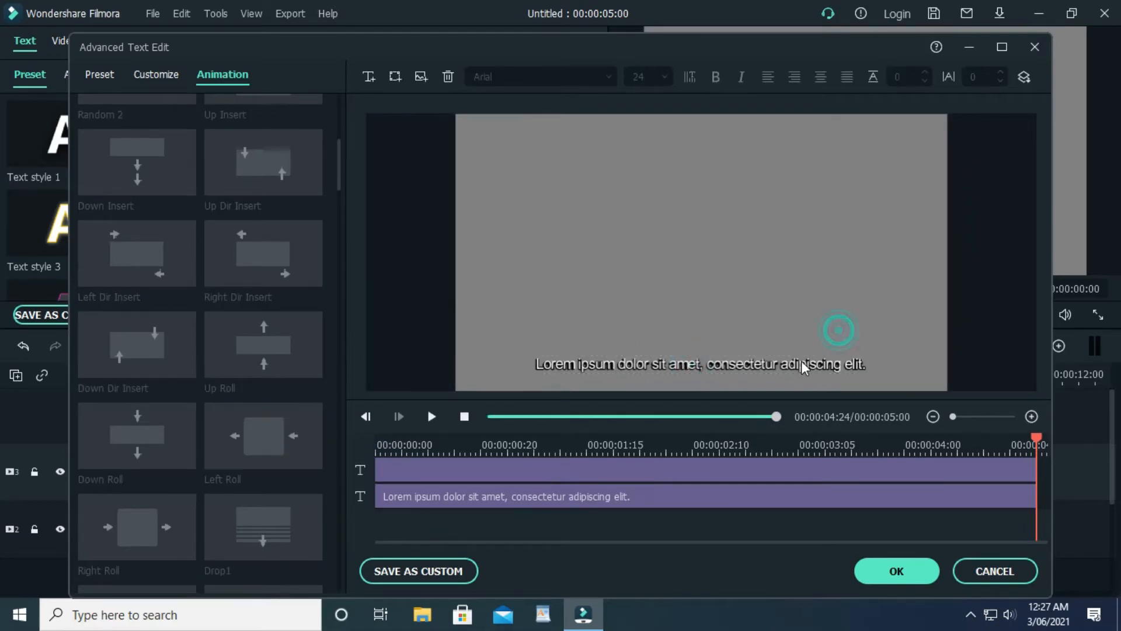
double_click(797, 364)
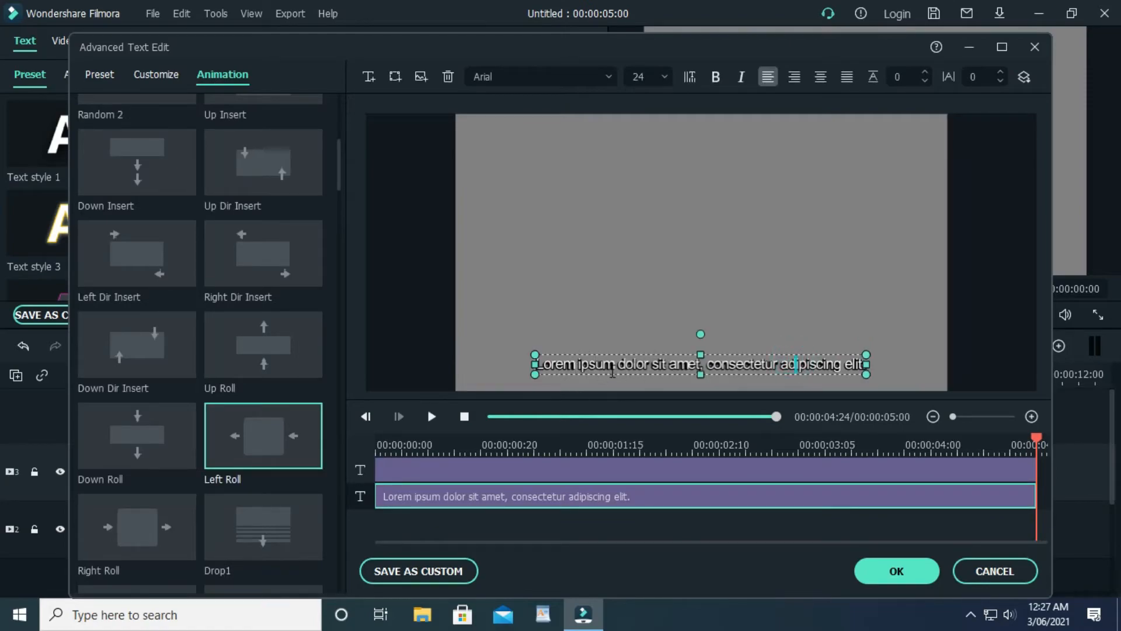
mouse_move(261, 465)
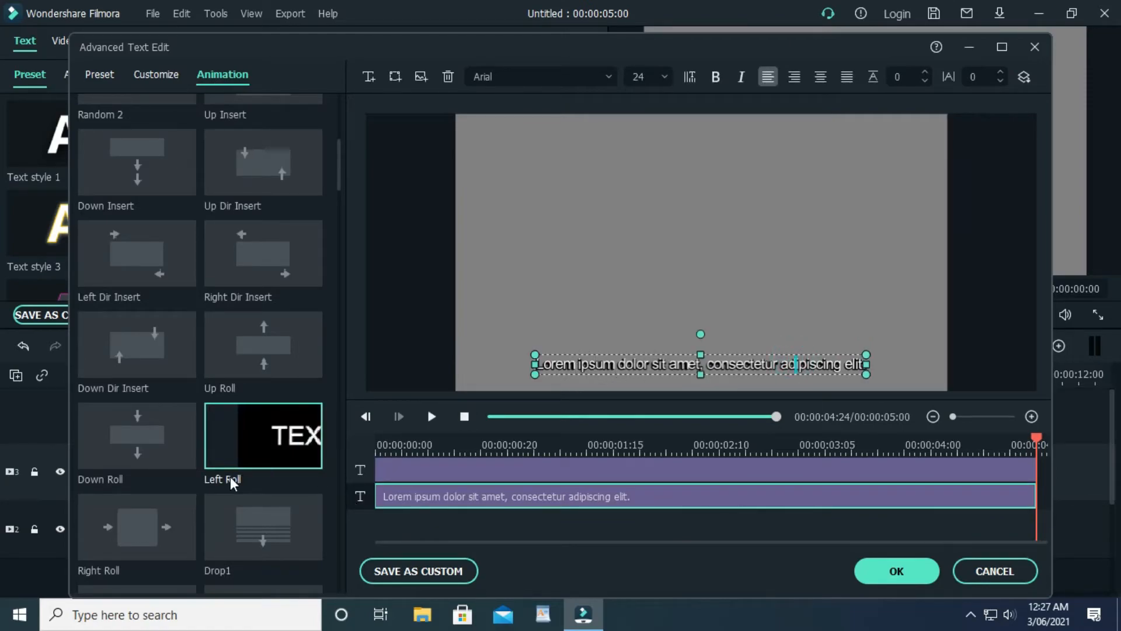
left_click(251, 454)
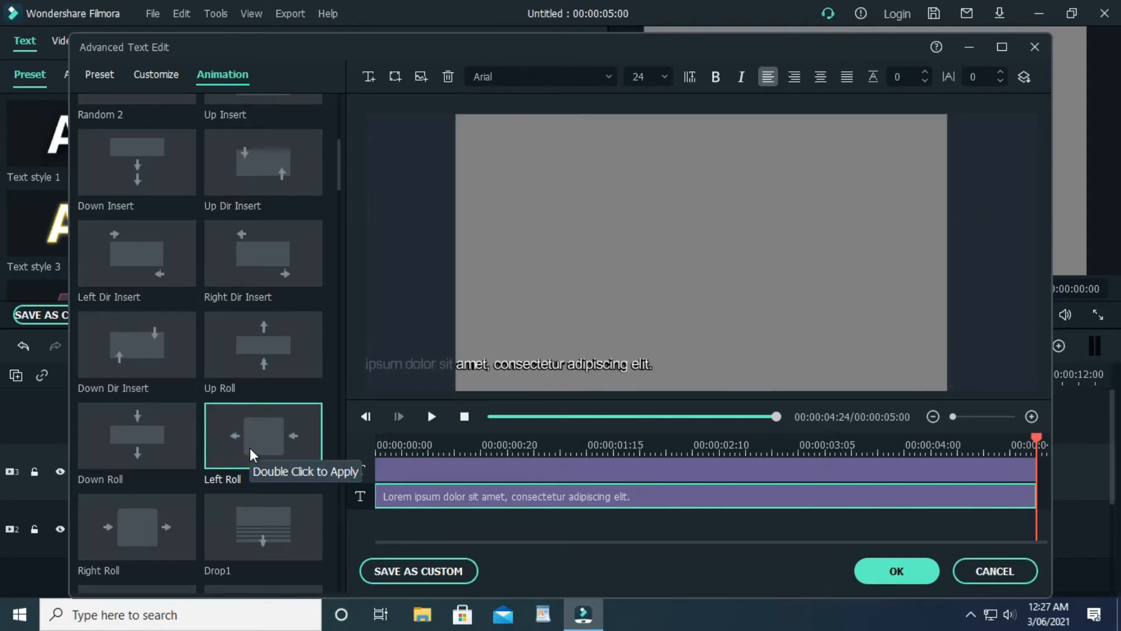
left_click(892, 574)
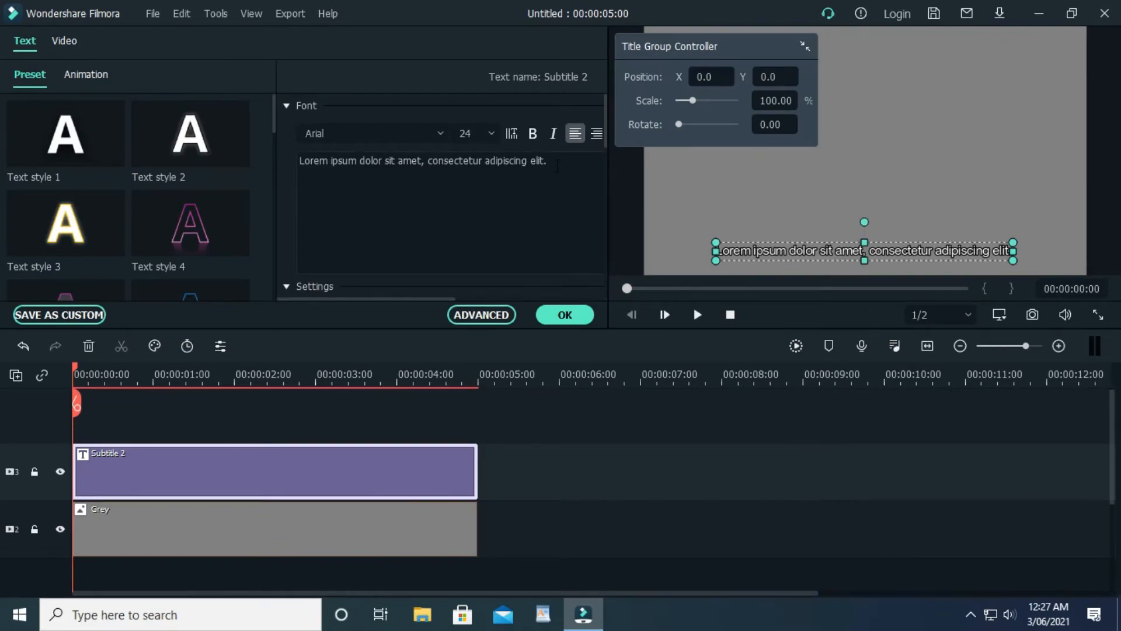
Clear all existing text from the subtitle's text box
left_click_drag(568, 165, 545, 173)
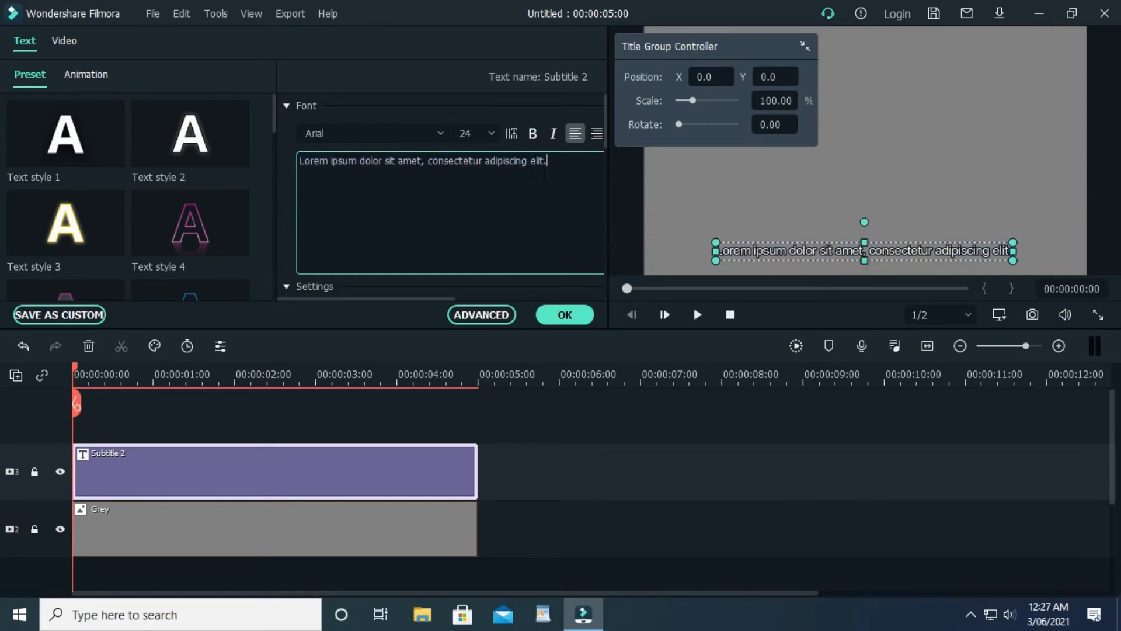
key("ctrl+a")
left_click(562, 164)
key("ctrl+a")
key("BackSpace")
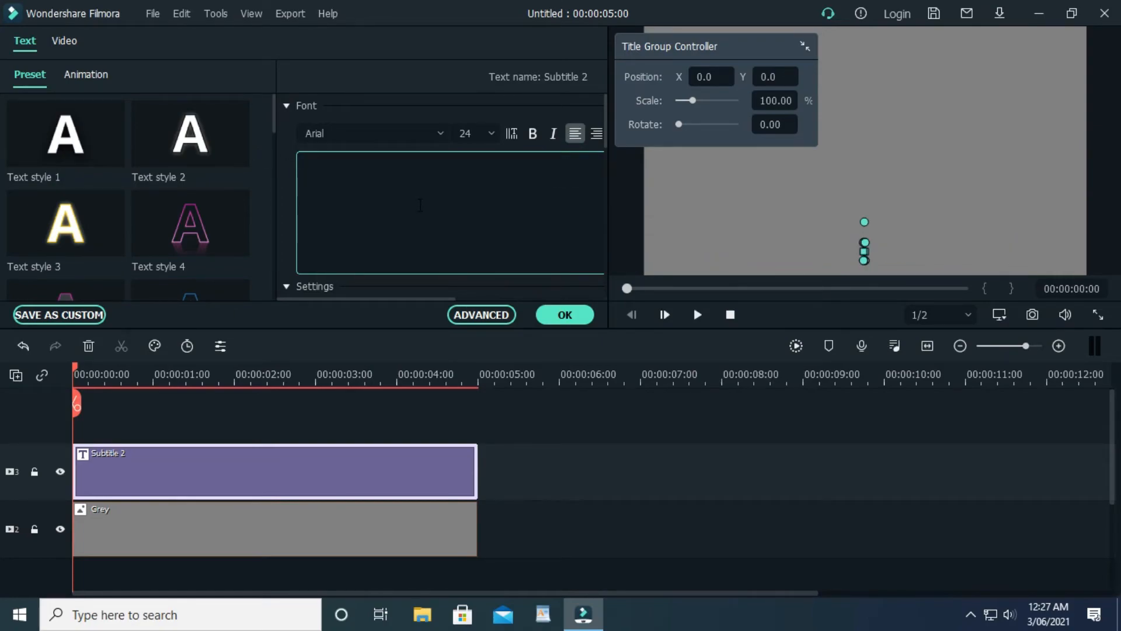
Enter the subtitle text "News update : Football to day - Barcelona vs Real madrid" and play the preview
type("News")
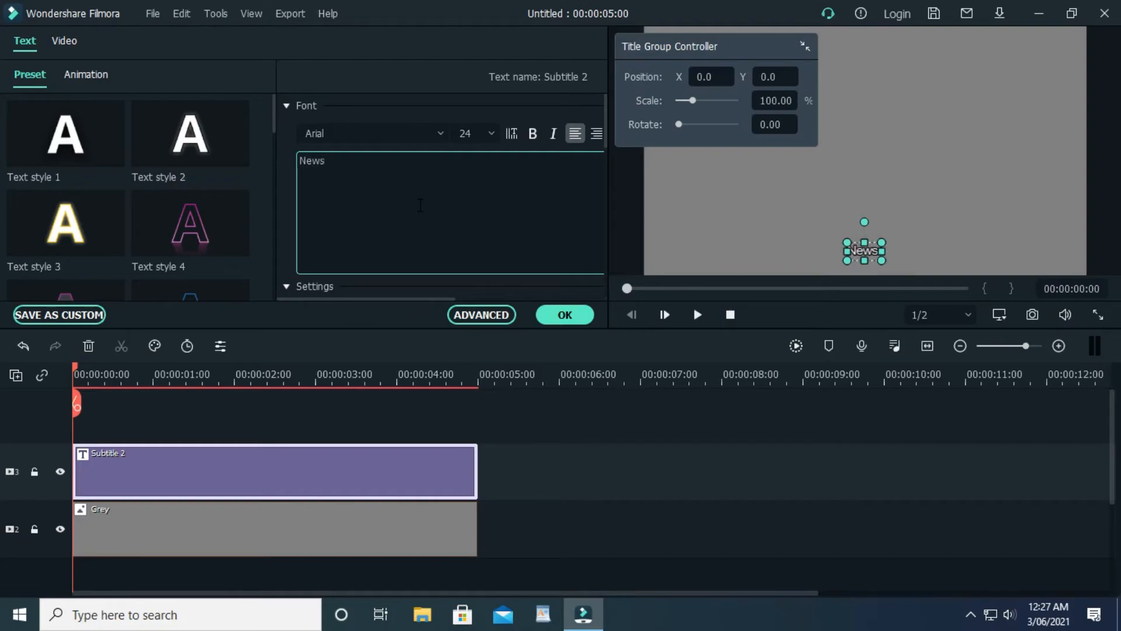
type(" update :")
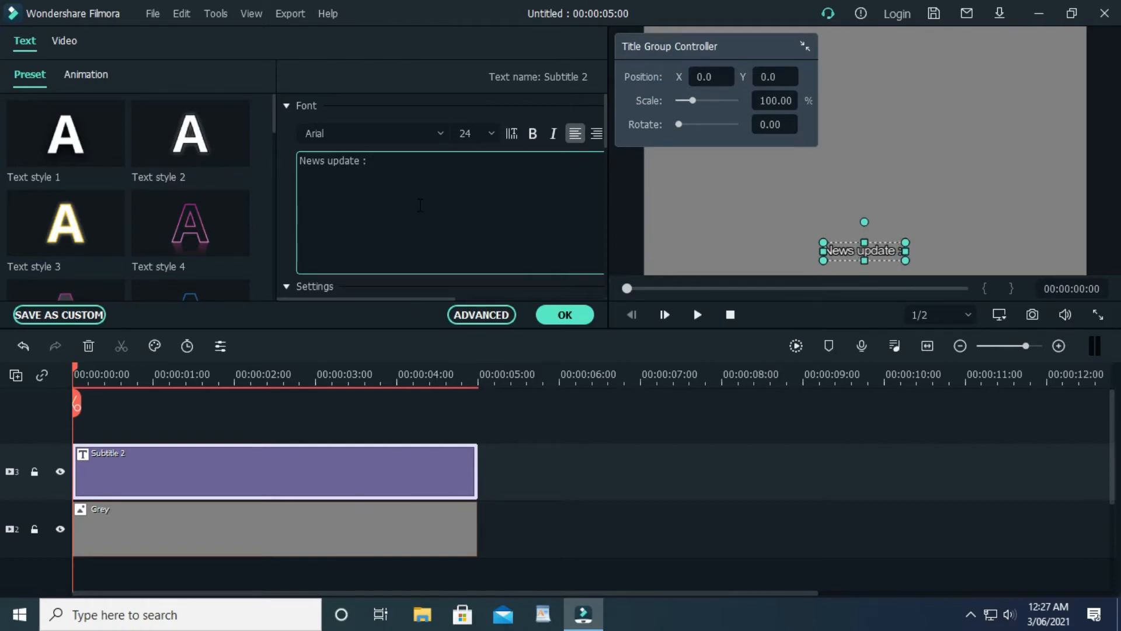
type("T")
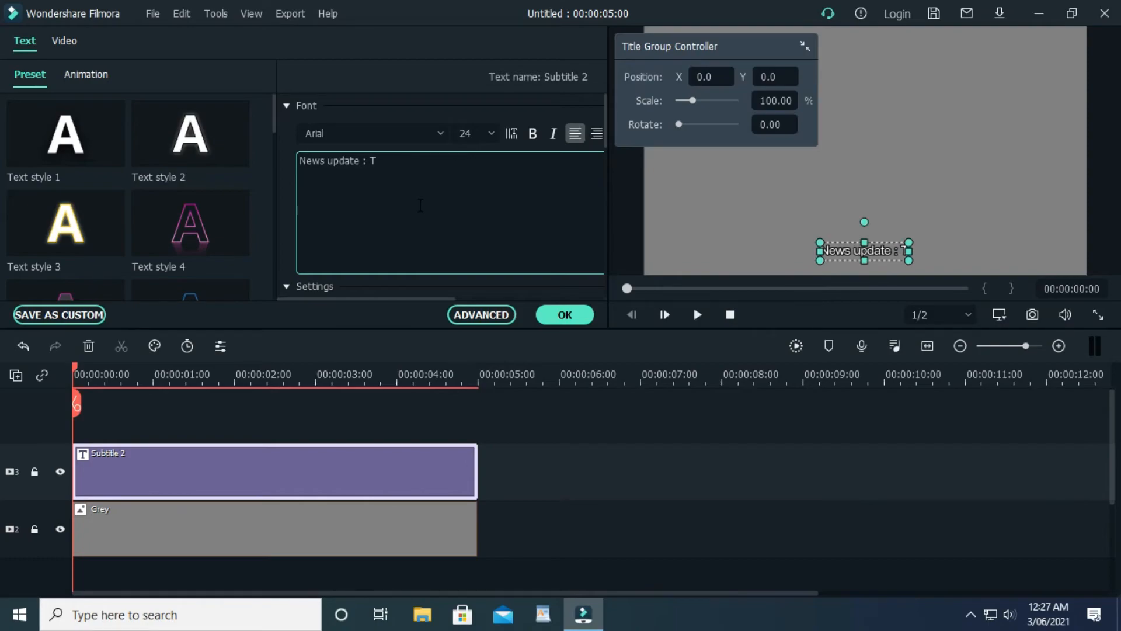
key("BackSpace")
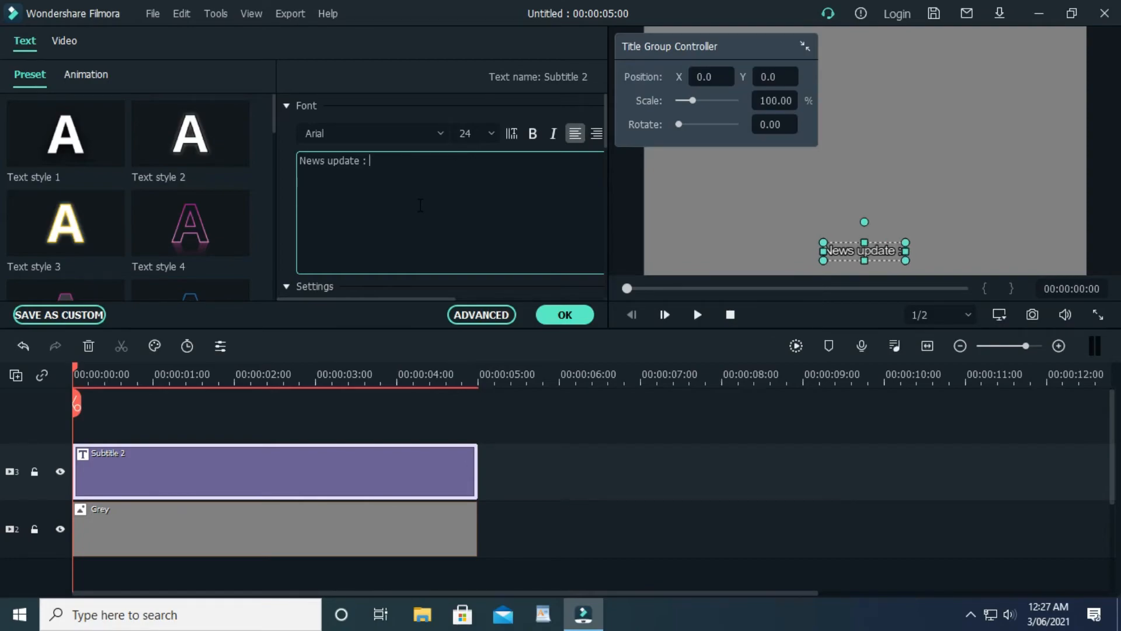
type("F")
type("oo")
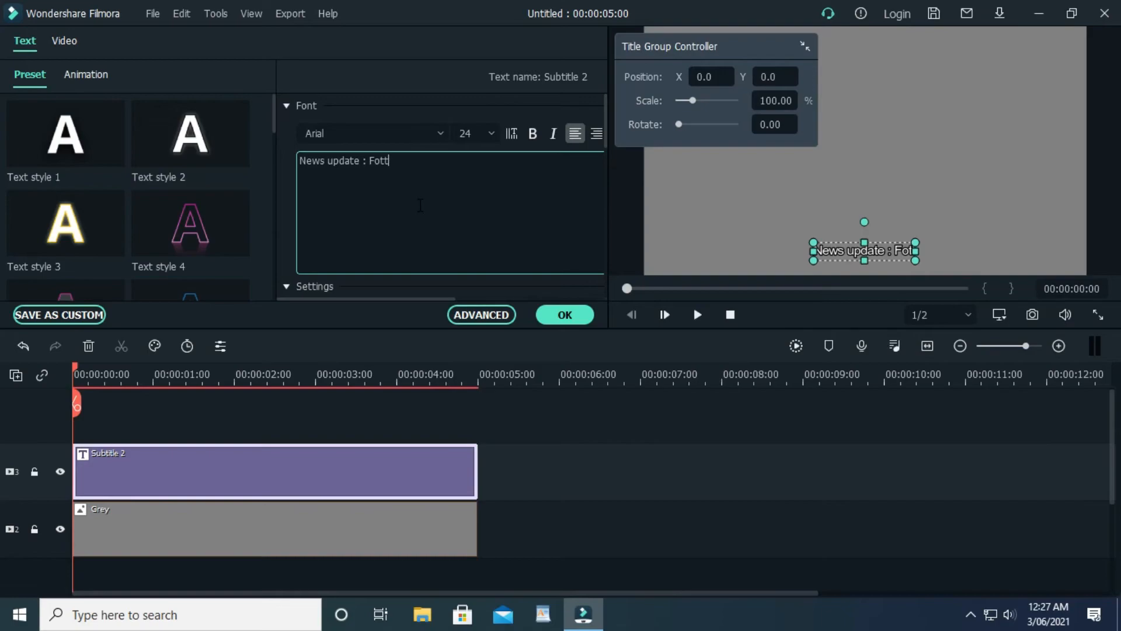
key("BackSpace")
type("otball")
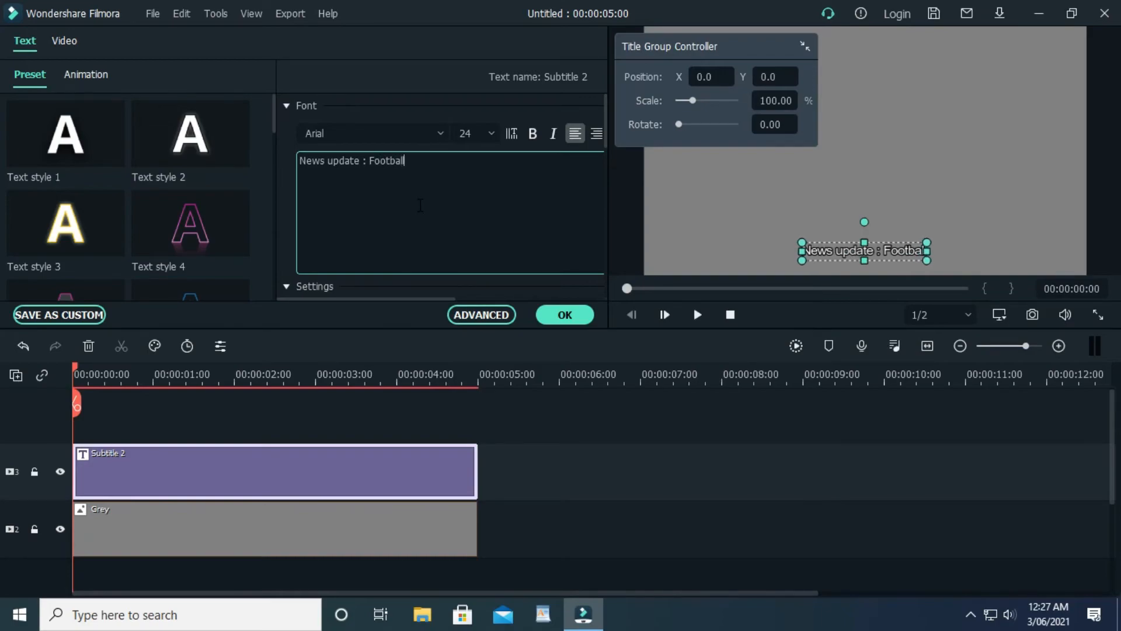
type(" to")
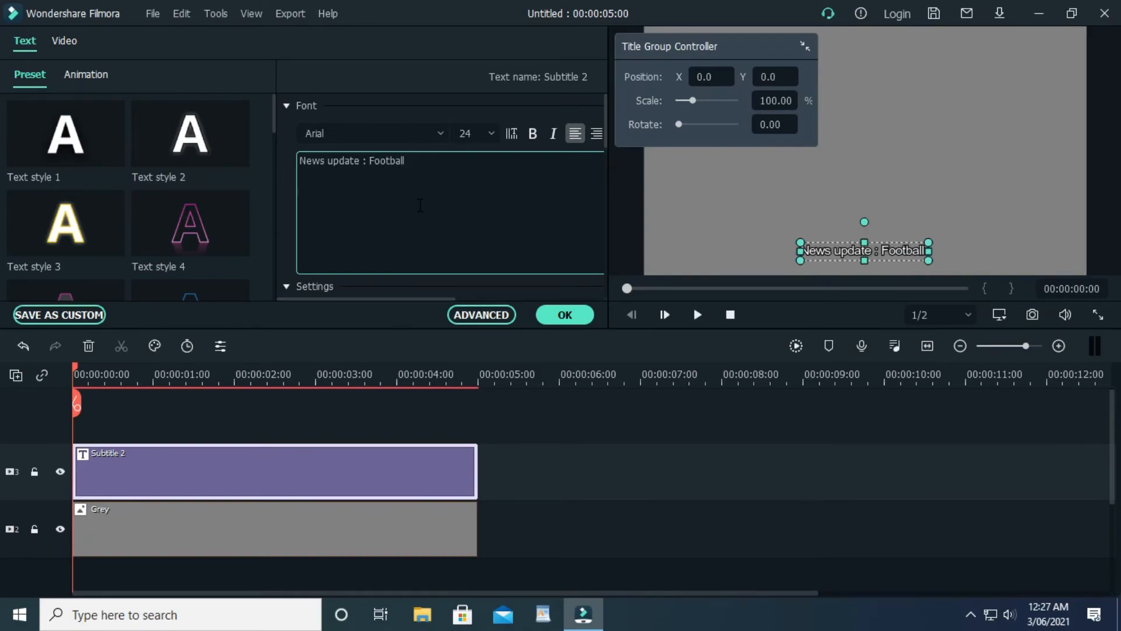
type(" day")
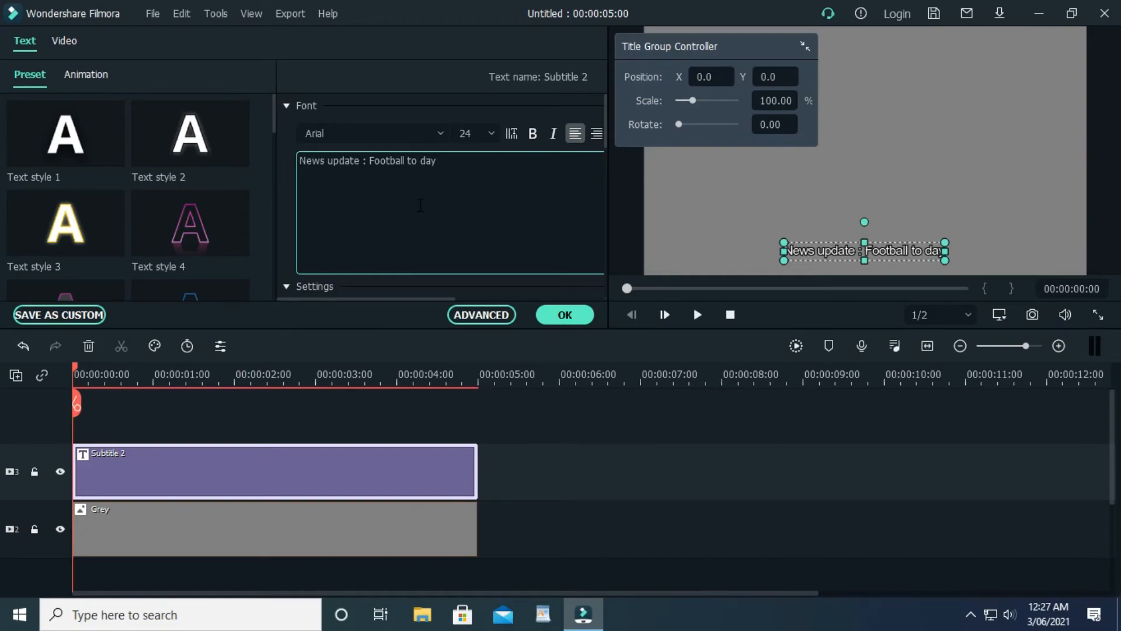
type(" - ")
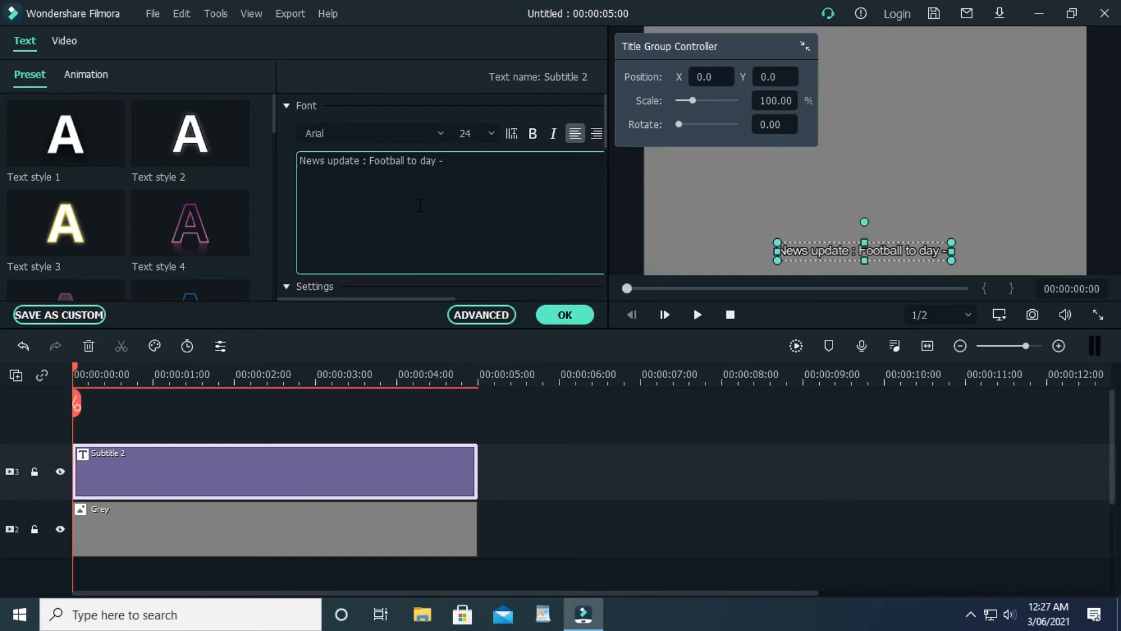
type("Bar")
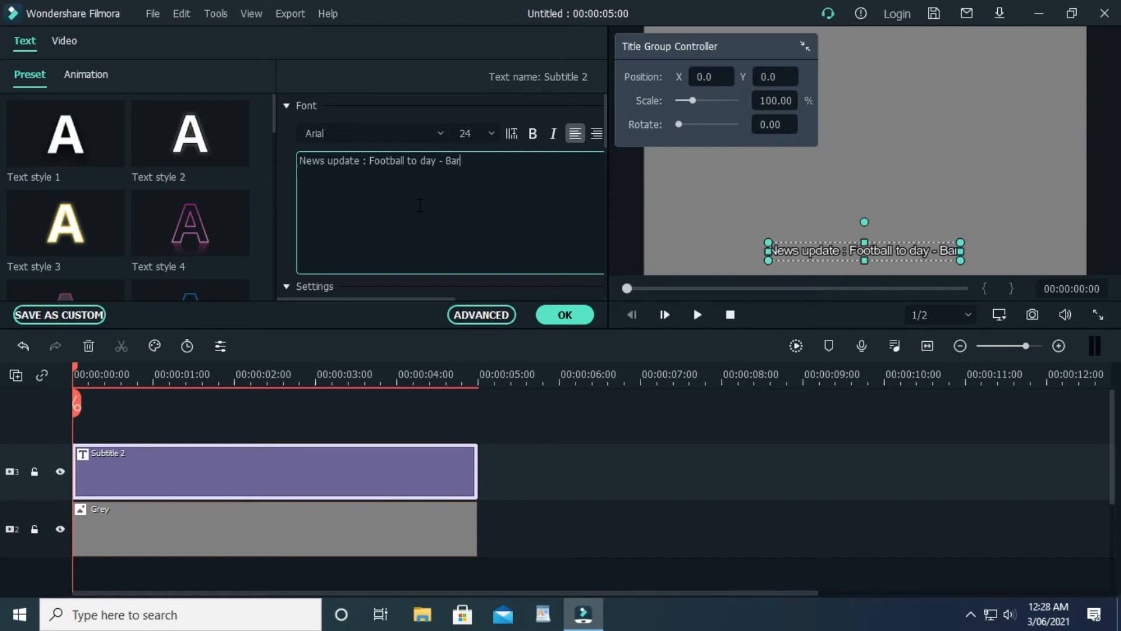
type("celona")
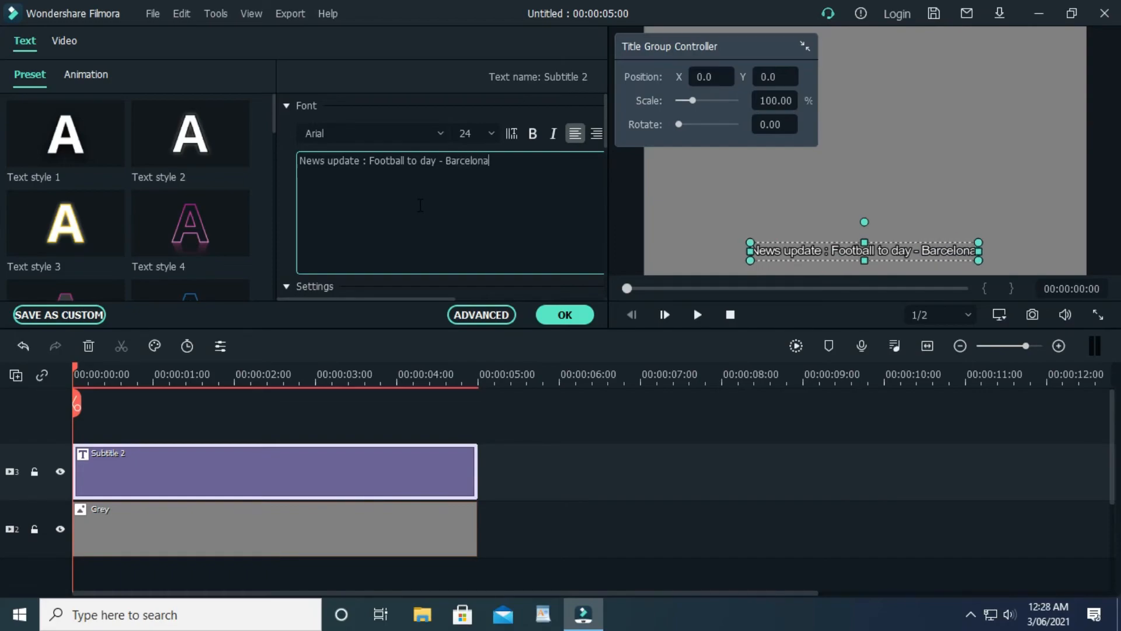
type(" vs")
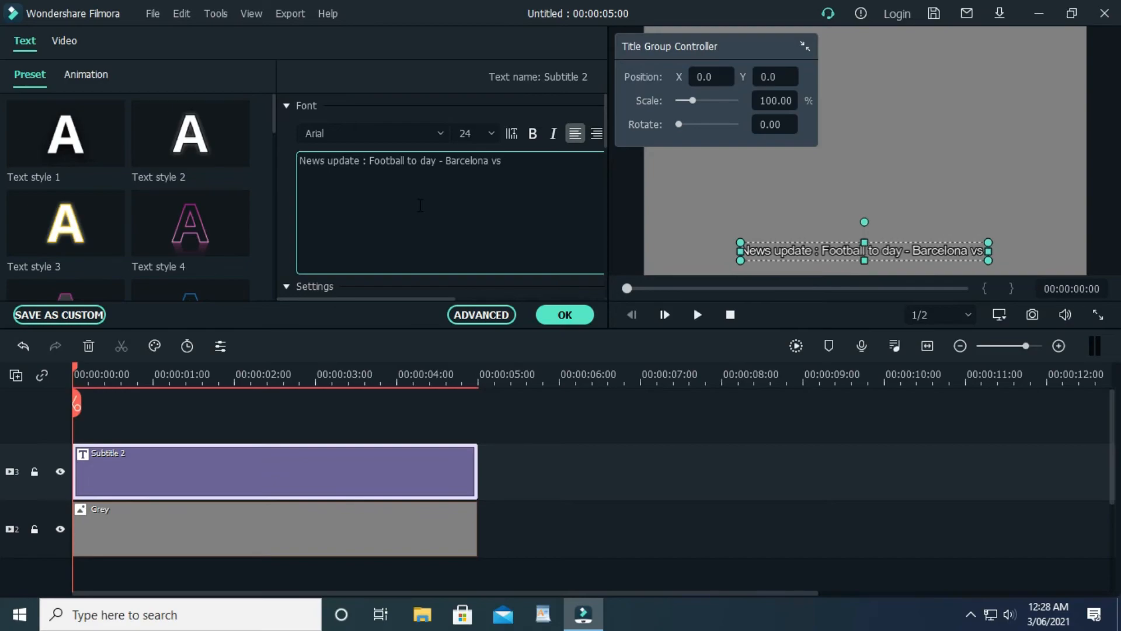
type(" Real")
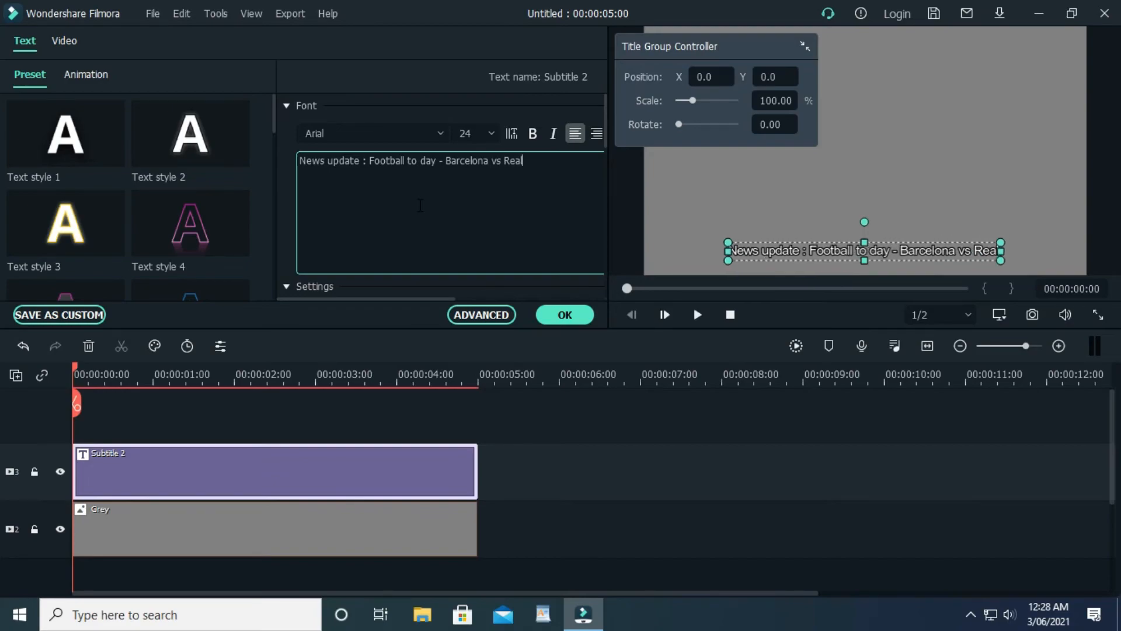
type(" madrid")
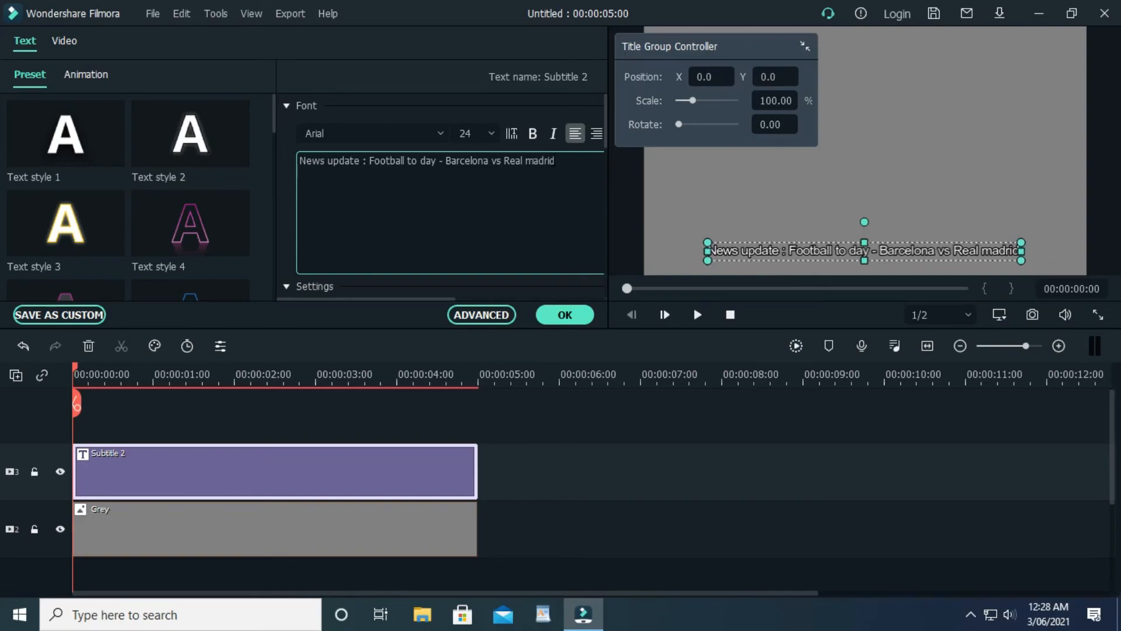
left_click(697, 314)
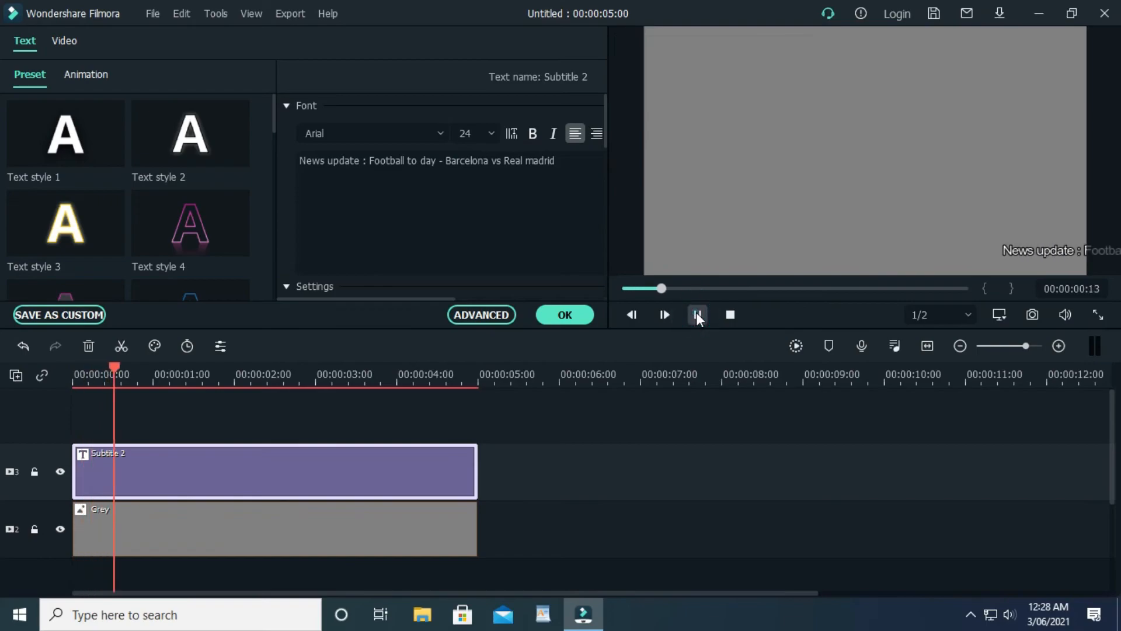